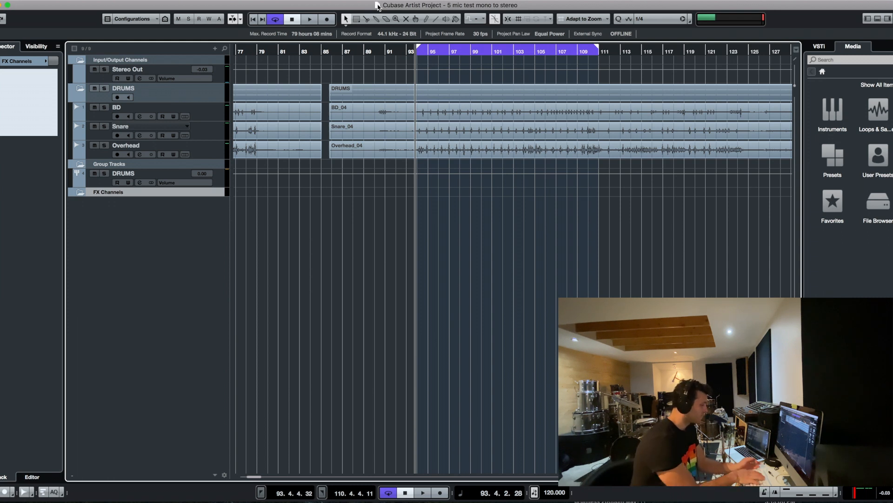
- Audition the looped drum section from about bar 95 and bring up the MixConsole
key(F3)
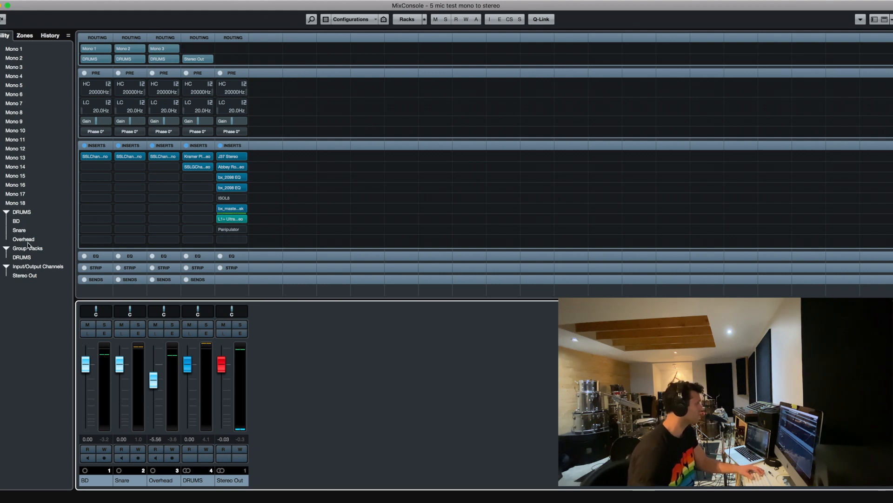
key(F3)
click(430, 52)
key(space)
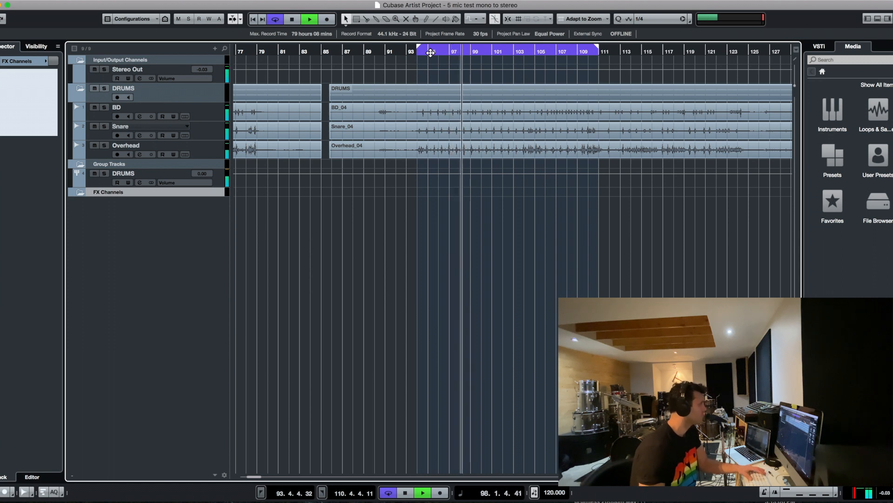
key(space)
key(F3)
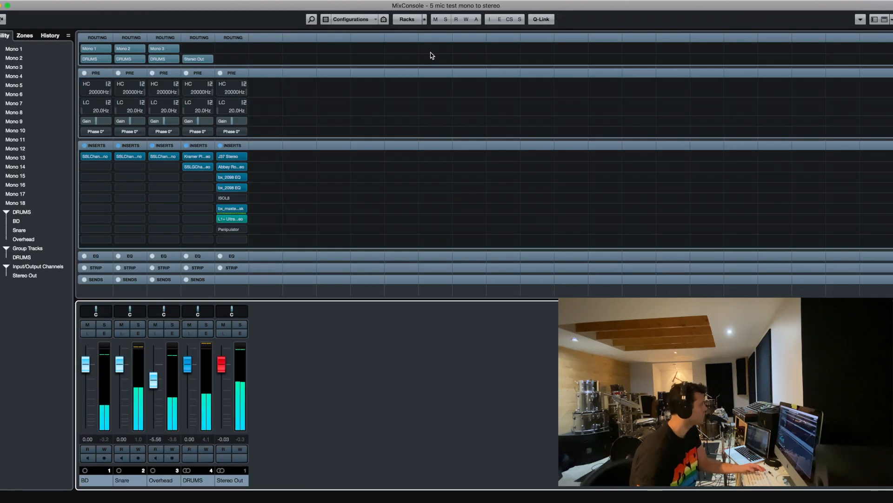
- Add a mono FX channel named "comp left" with no effect, routed to Stereo Out
right_click(30, 257)
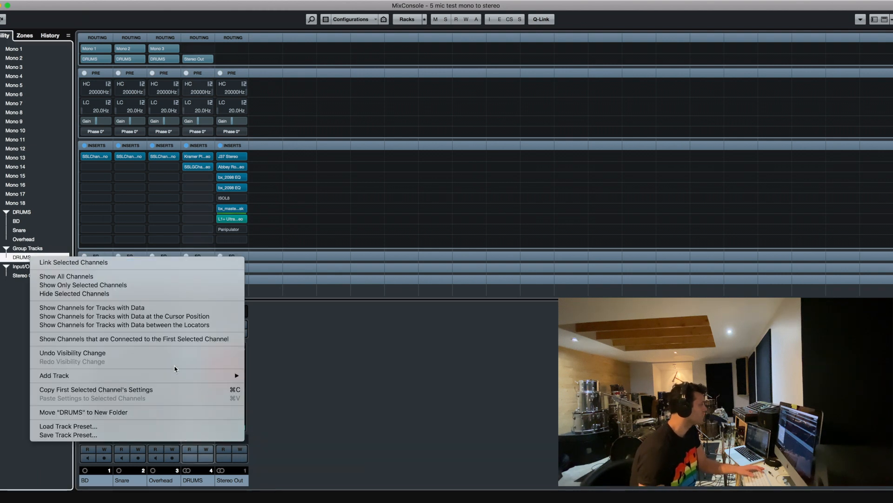
mouse_move(183, 373)
click(288, 463)
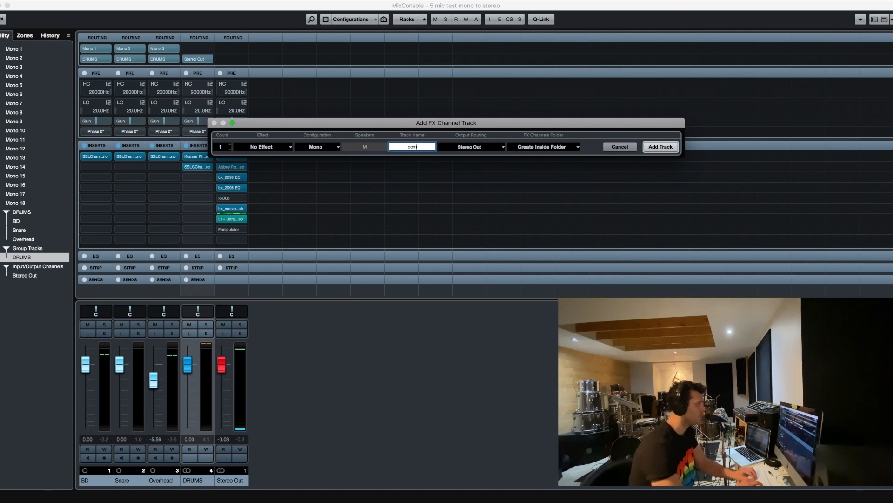
key(Return)
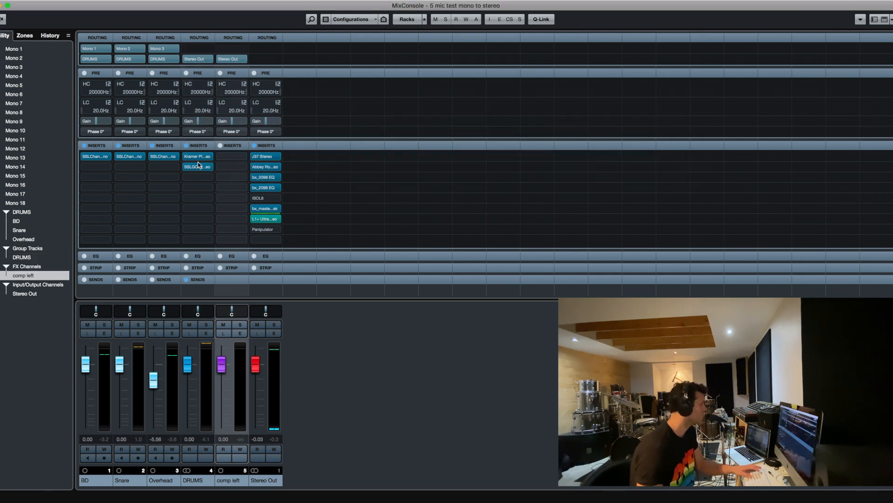
- Add a second mono FX channel named "comp right" with no effect, routed to Stereo Out
right_click(18, 262)
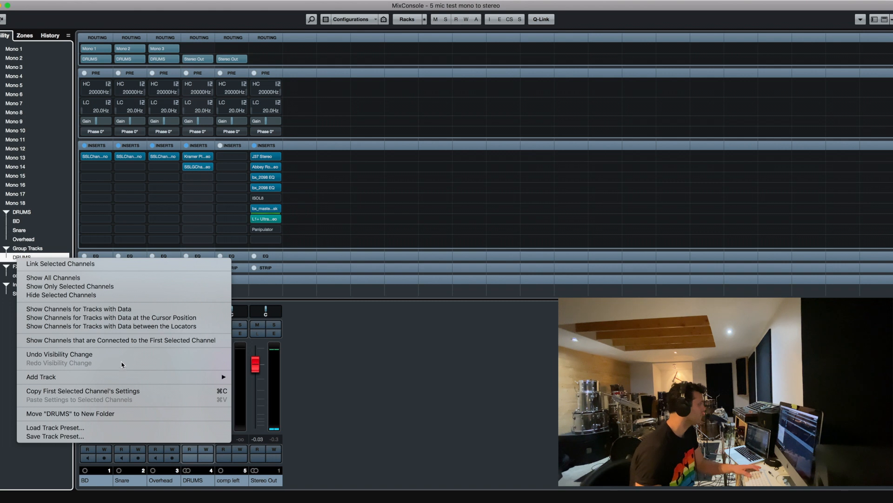
mouse_move(135, 376)
click(259, 466)
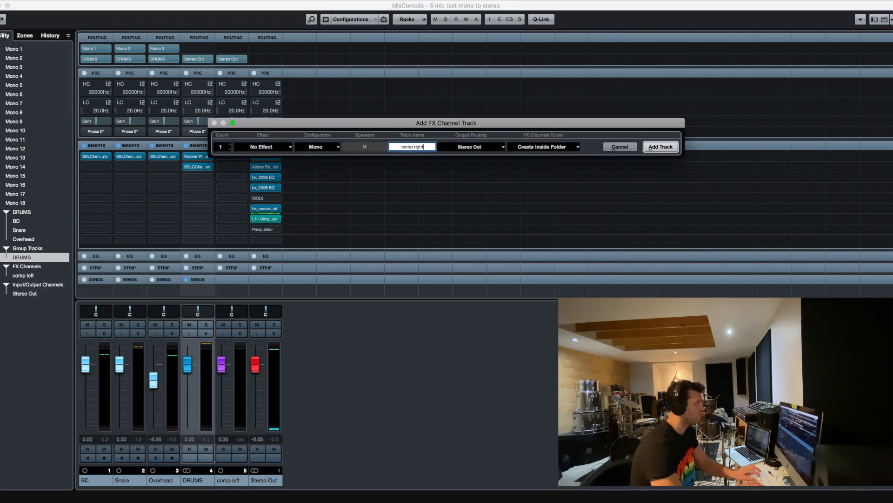
key(Return)
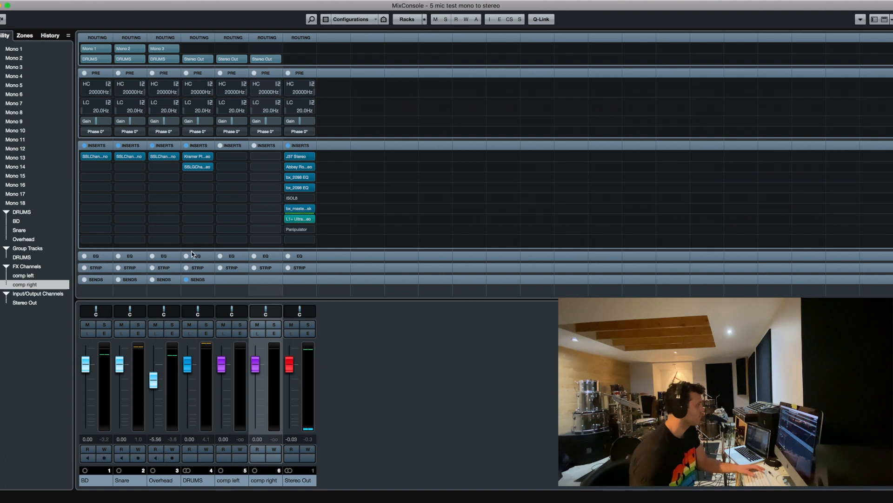
- Solo the comp left channel and set the DRUMS group's output routing to No Bus
click(239, 325)
click(207, 60)
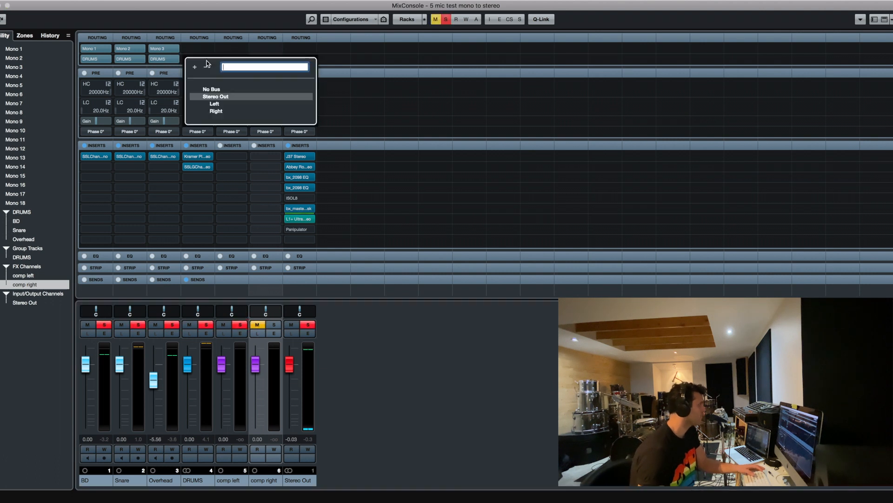
click(212, 89)
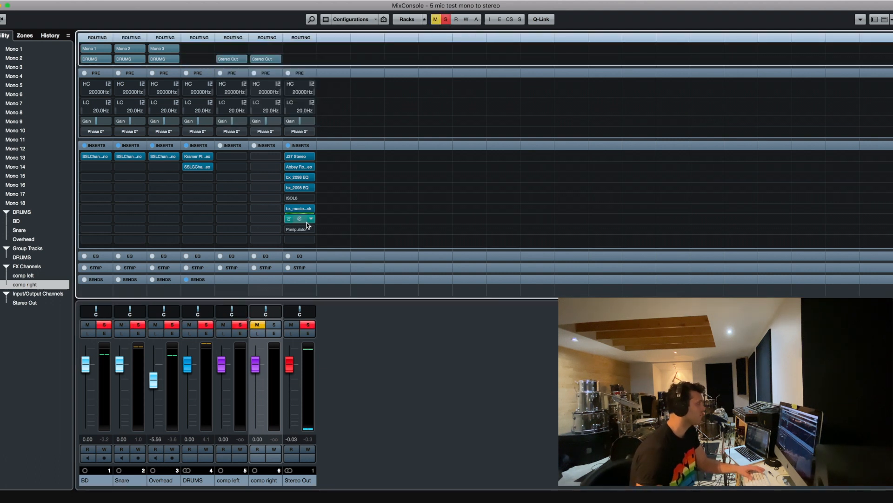
click(446, 20)
click(241, 325)
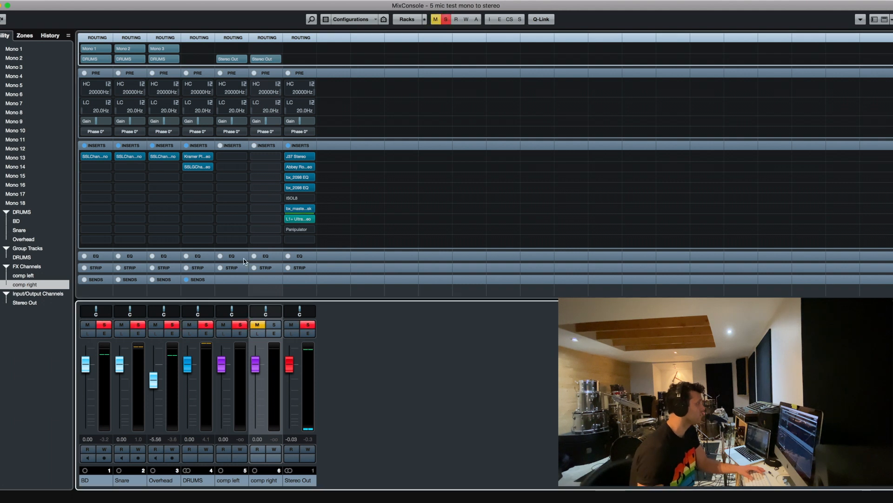
- Set the comp left fader to about 0.44 dB and load H-Comp Mono in its first insert slot
key(space)
mouse_move(226, 369)
mouse_down()
mouse_move(226, 468)
mouse_move(226, 369)
mouse_up()
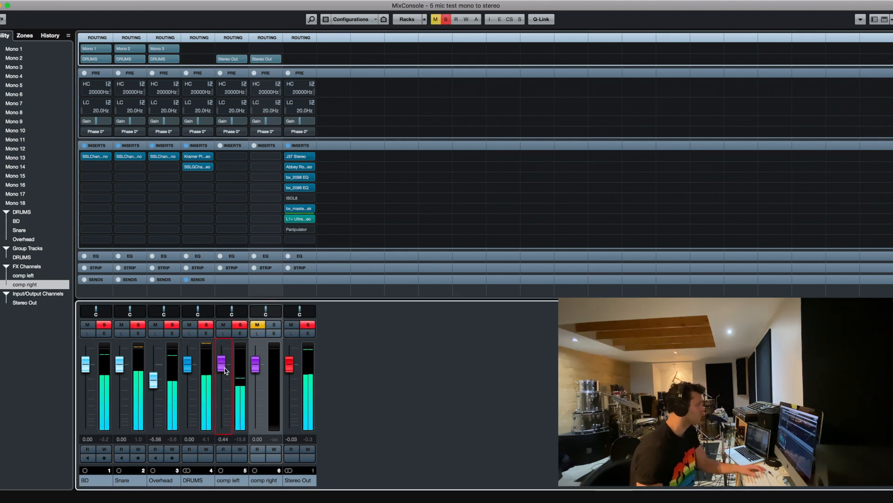
click(240, 157)
text(hc)
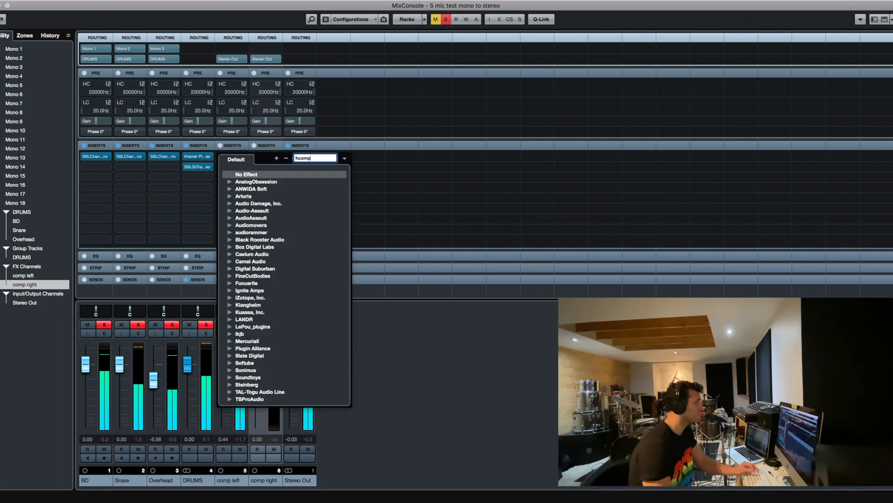
text(omp)
click(277, 203)
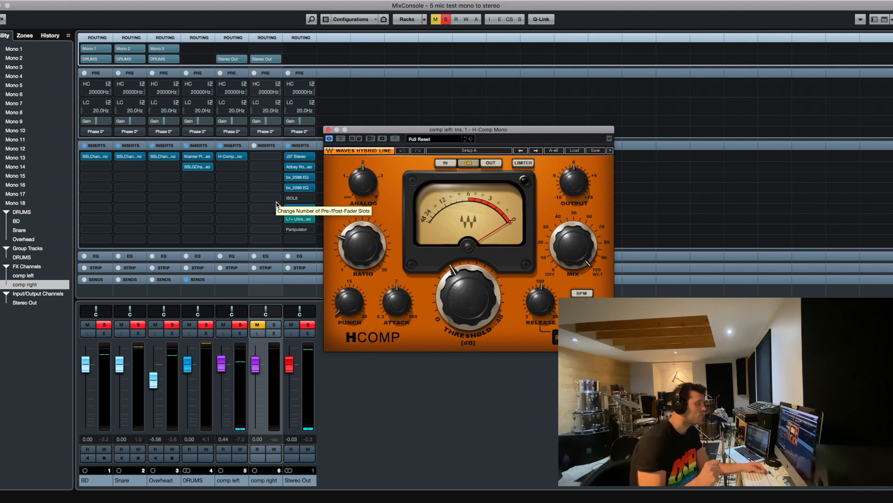
- Dial in the threshold, attack, release and punch of comp left's H-Comp while playing the drums, and close the plug-in
drag(458, 308, 459, 282)
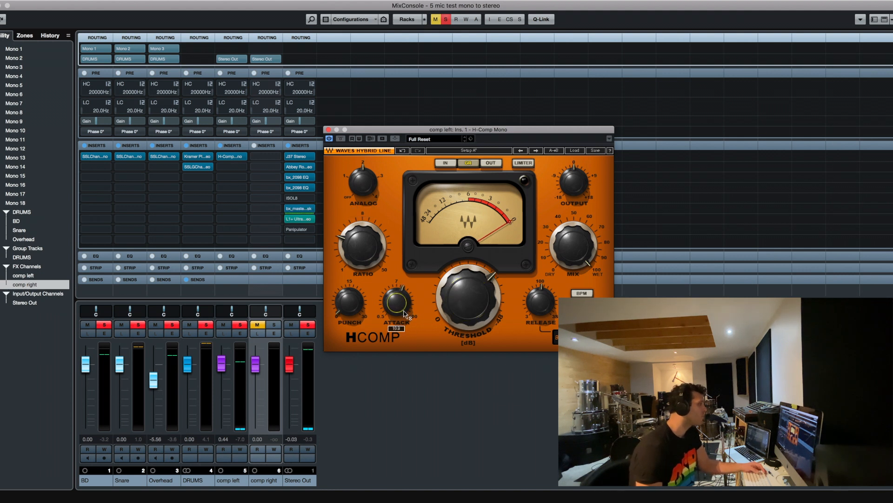
drag(540, 309, 540, 319)
drag(351, 306, 351, 280)
key(space)
drag(468, 300, 468, 296)
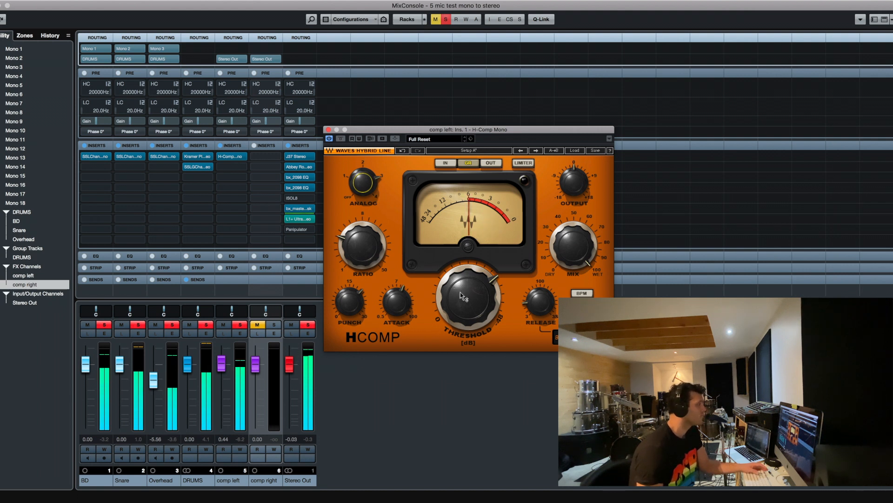
drag(396, 301, 396, 294)
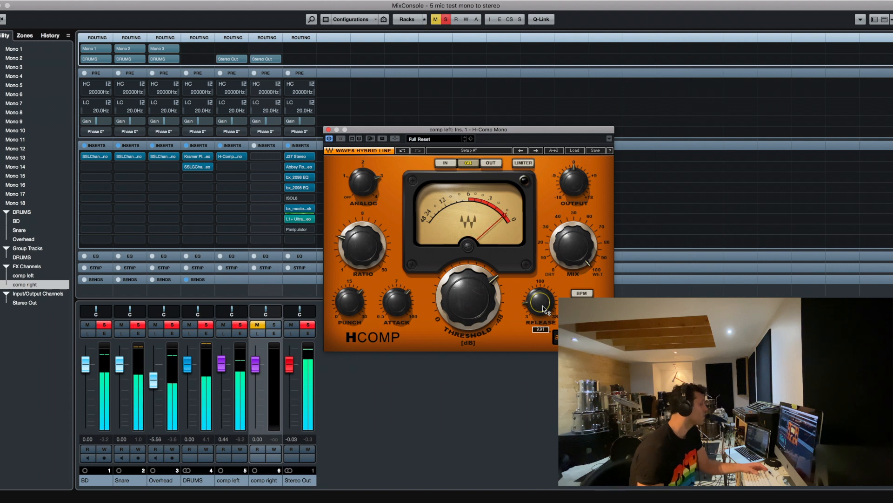
mouse_move(468, 300)
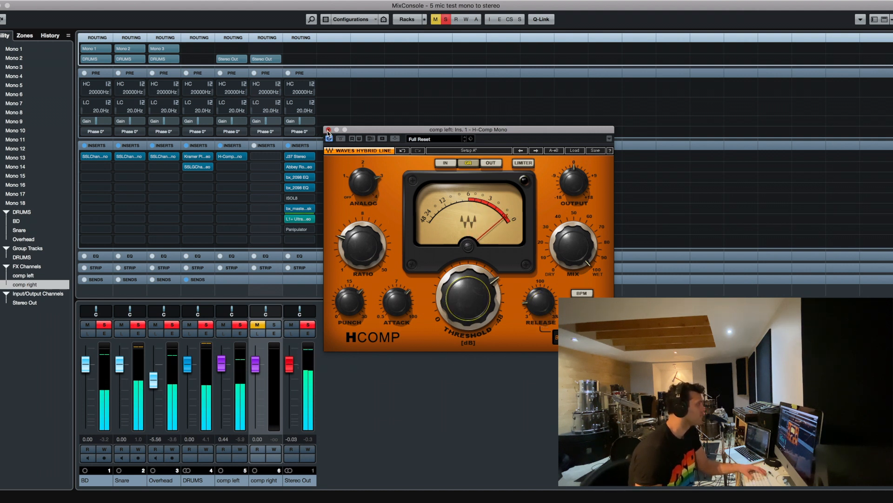
click(328, 130)
- Pull the comp left fader fully down and solo the comp right channel with its mute off
drag(225, 367, 222, 425)
click(274, 325)
click(257, 324)
- Load PuigChild 660 Mono in the first insert slot of comp right
click(279, 158)
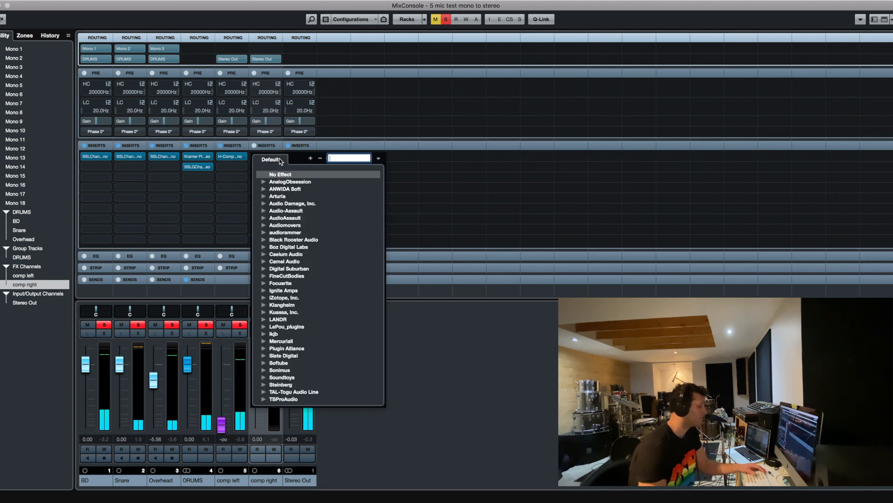
text(puig)
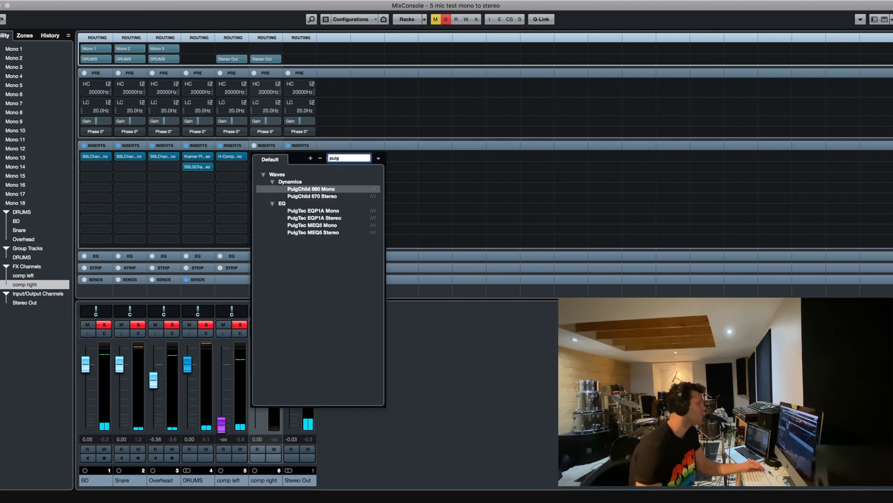
double_click(300, 189)
- Adjust the PuigChild 660 threshold on comp right during playback and close the plug-in
drag(346, 196, 347, 163)
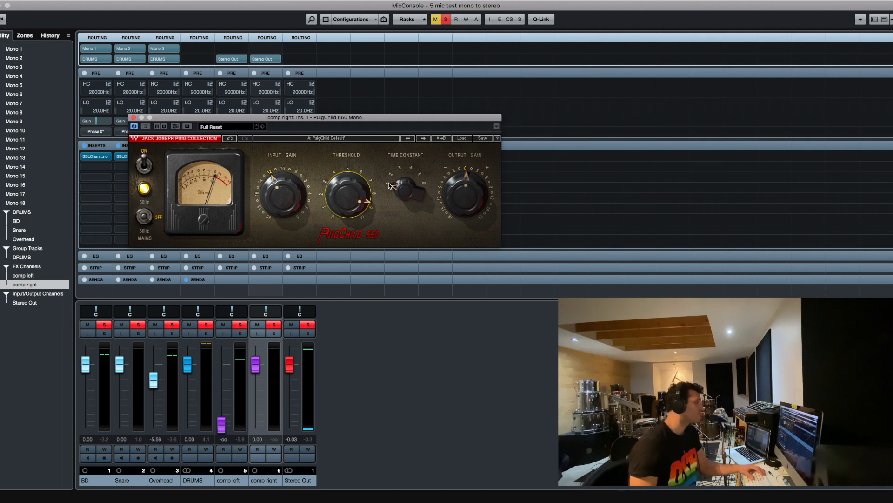
key(space)
drag(347, 193, 345, 192)
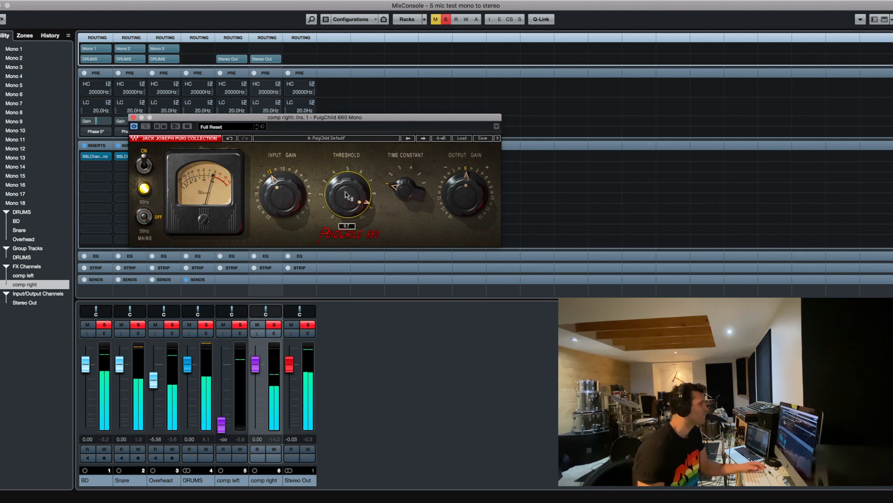
click(133, 118)
- Set comp left to about -11.4 dB and comp right to about -6.93 dB, and pan them hard left and hard right
drag(253, 378, 255, 398)
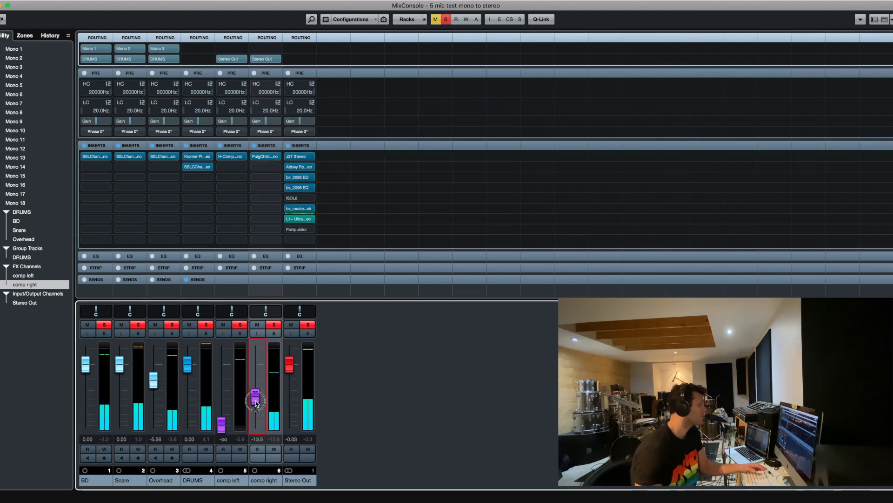
drag(223, 423, 259, 384)
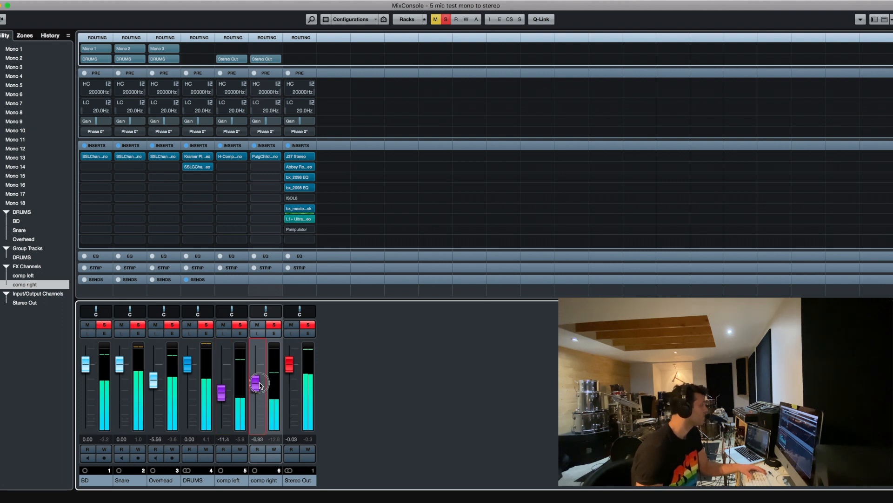
drag(233, 312, 281, 311)
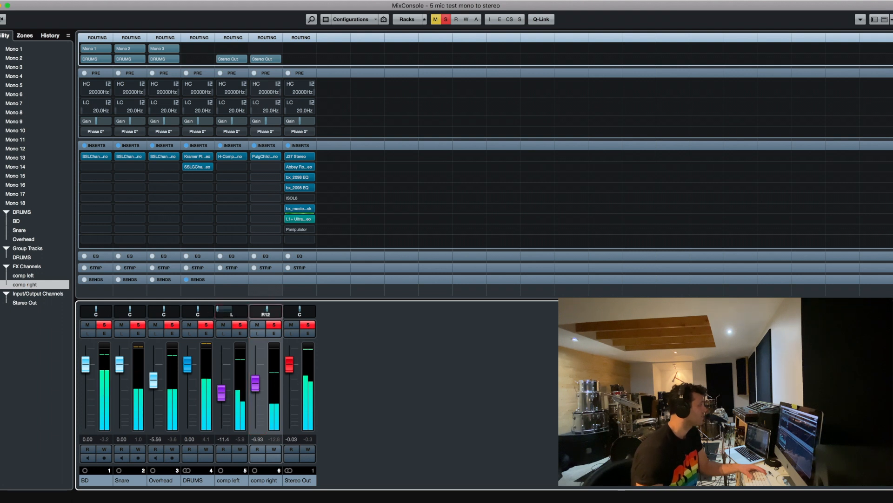
- Reset the peak meters of both comp channels and set the comp right fader to about -6.19 dB to balance them
drag(257, 392, 255, 391)
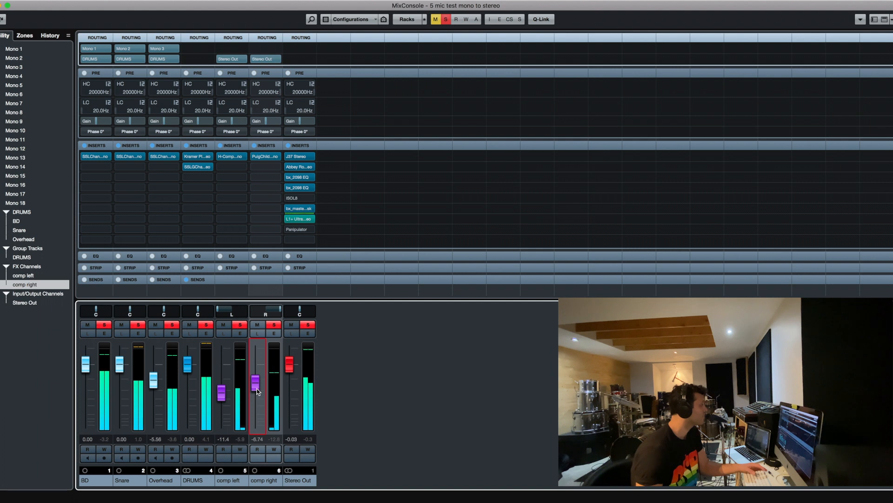
click(274, 439)
click(244, 440)
drag(260, 386, 256, 383)
- Link the comp left and comp right channels and pull both faders fully down
click(22, 257)
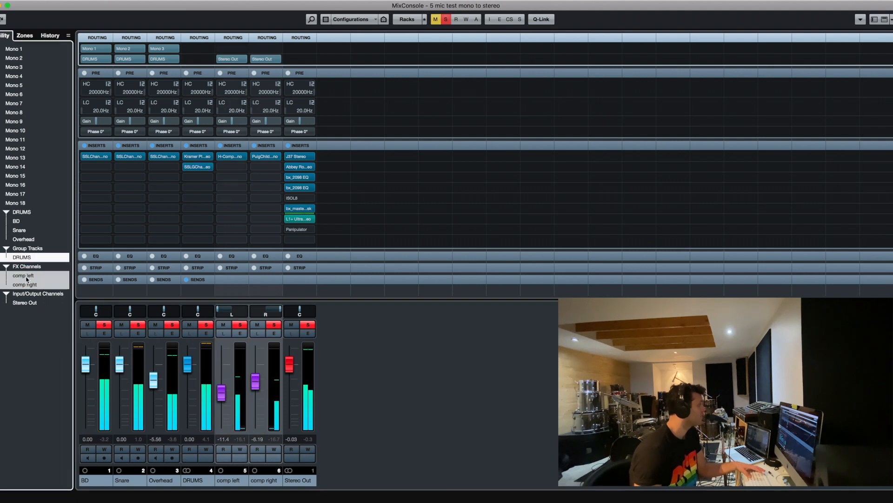
right_click(27, 278)
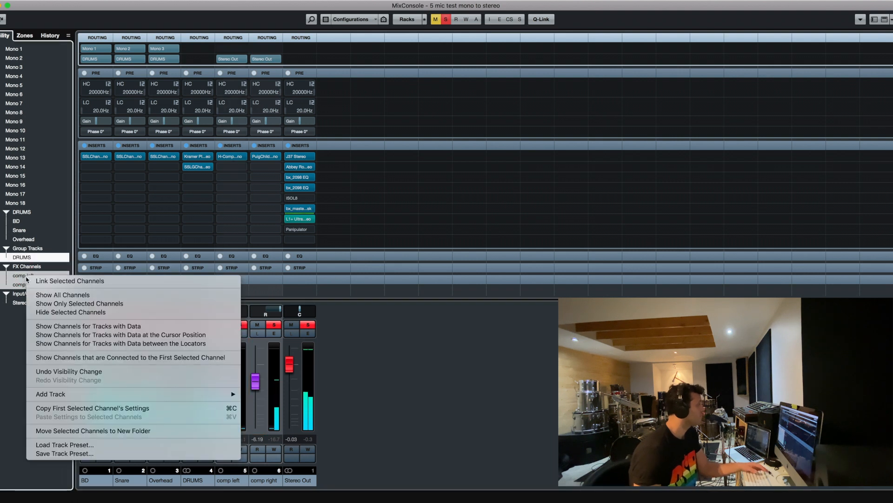
click(56, 281)
drag(254, 386, 255, 425)
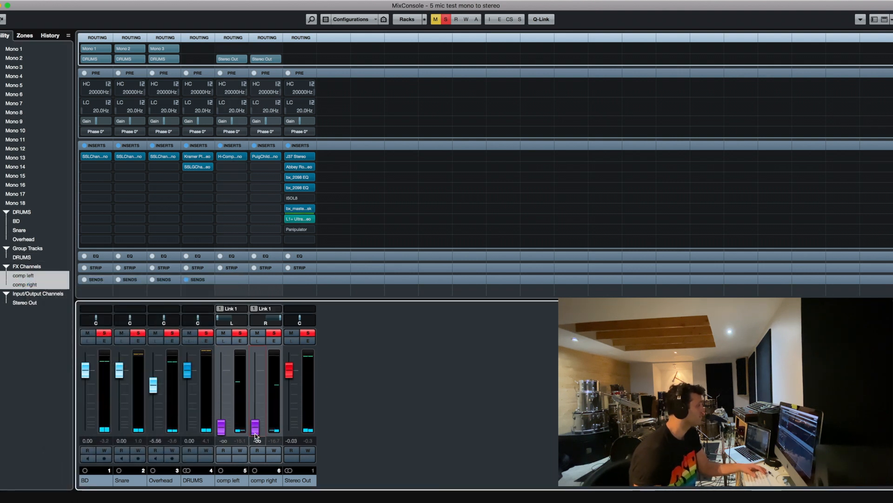
- Route the DRUMS group's output back to Stereo Out and play the dry drums
click(208, 59)
click(225, 97)
key(space)
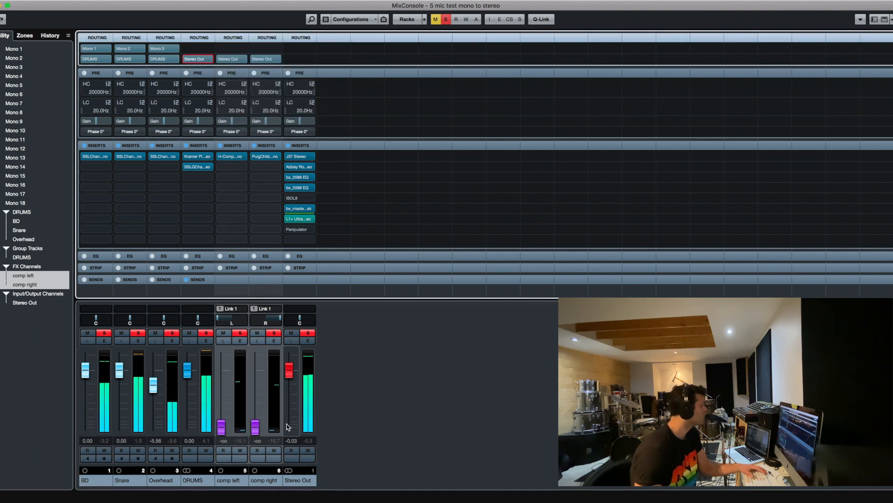
- Compare the drums with and without the linked comp channels, settling both comp faders at about -0.68 dB
click(255, 427)
drag(255, 428, 255, 382)
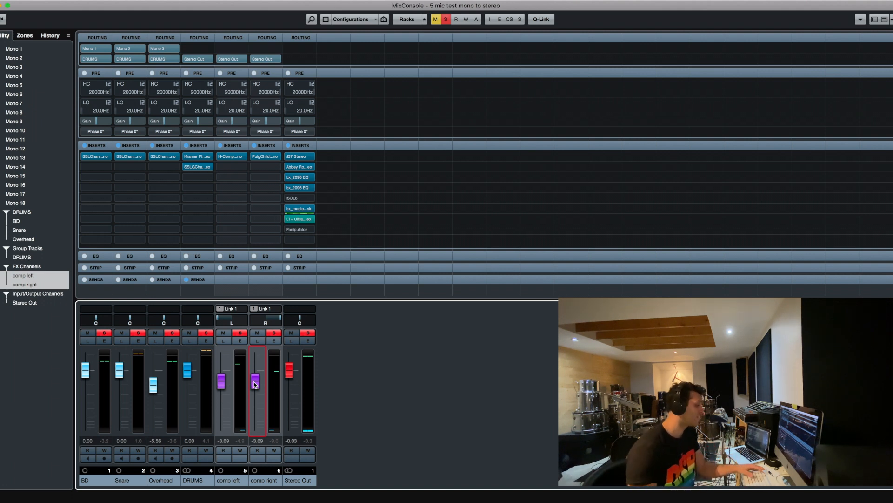
drag(255, 384, 255, 426)
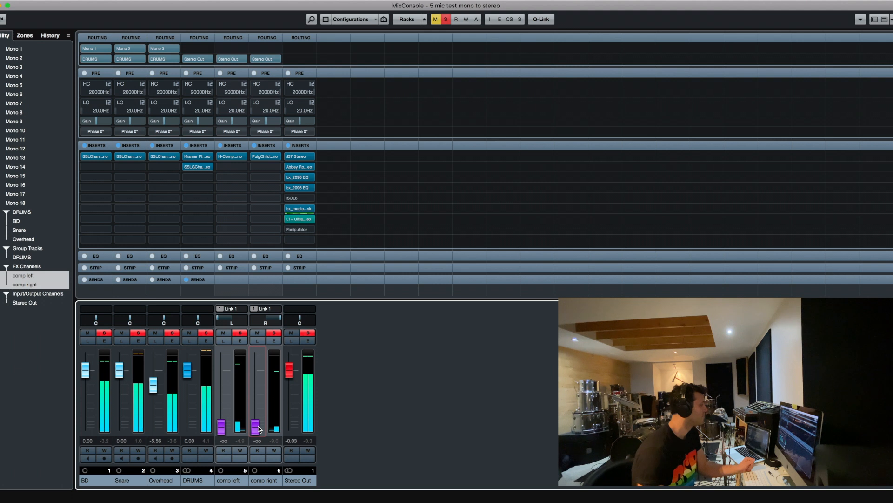
click(258, 426)
drag(258, 427, 262, 374)
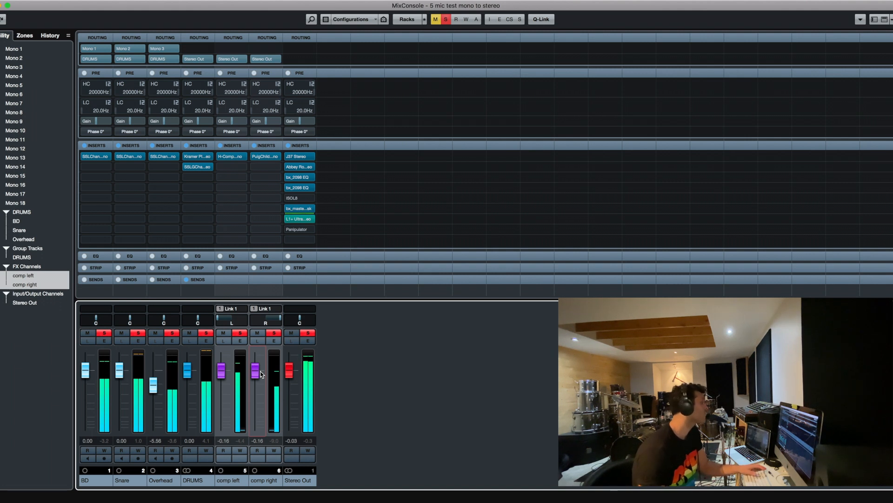
drag(257, 373, 259, 377)
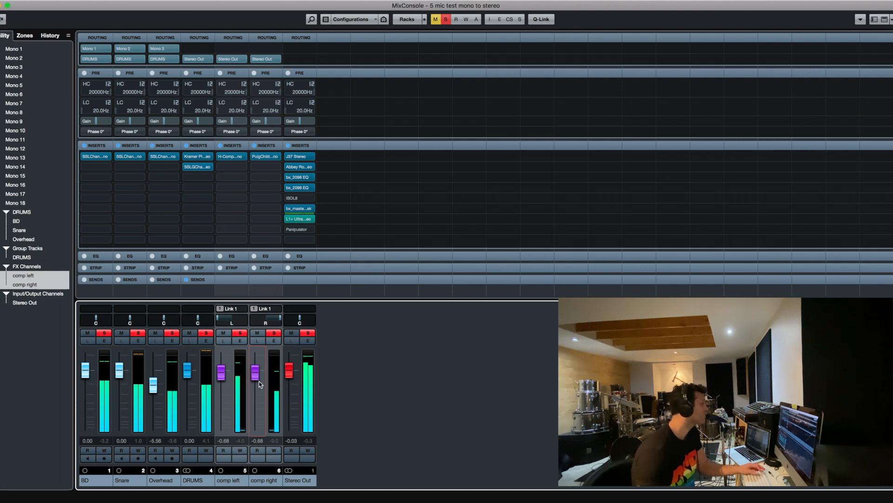
- Unlink the two comp channels and lower the comp left fader to about -2.13 dB
right_click(43, 282)
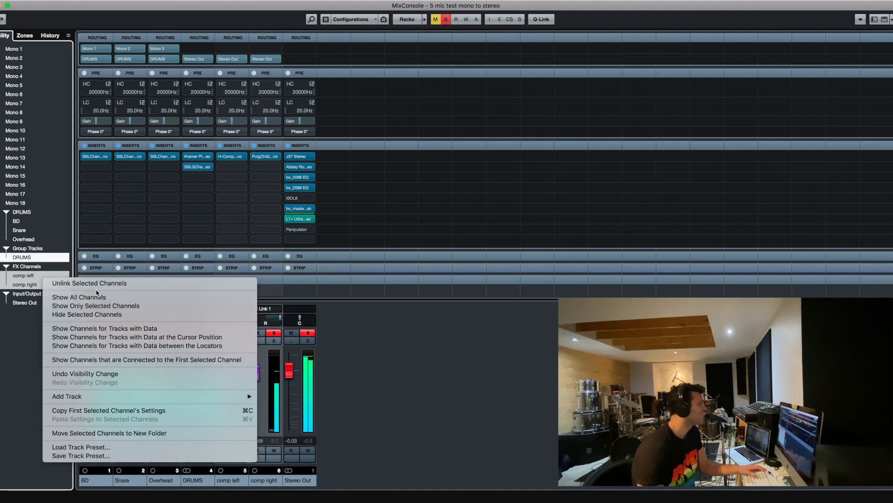
click(56, 281)
drag(229, 367, 229, 375)
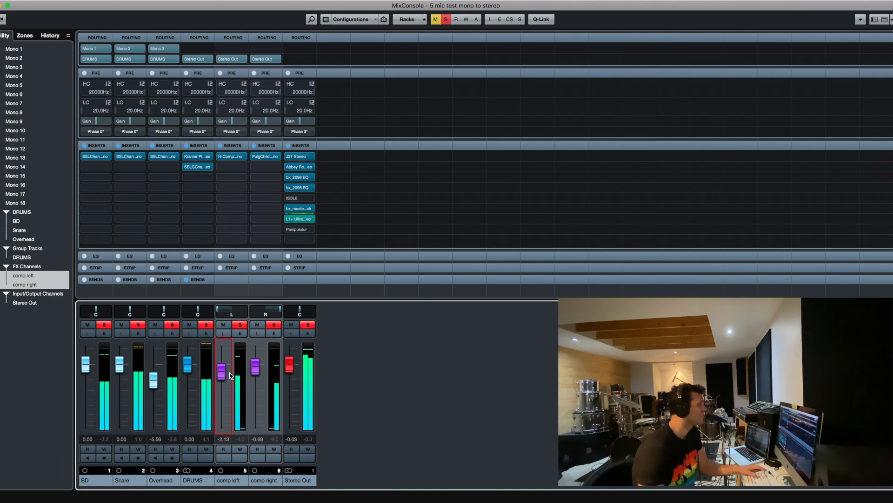
- Relink the two comp channels and raise them together to about -0.53 dB for comp left and 0.91 dB for comp right
right_click(51, 280)
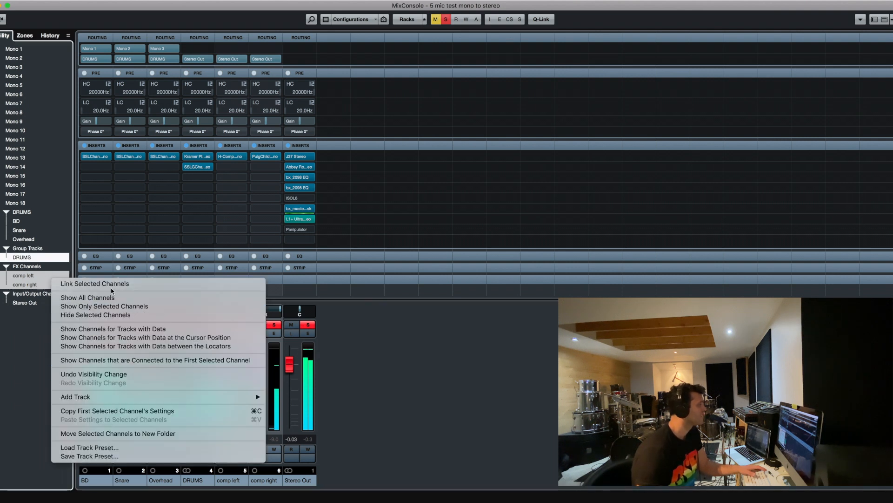
click(84, 284)
mouse_move(257, 376)
mouse_down()
mouse_move(263, 442)
mouse_move(259, 371)
mouse_up()
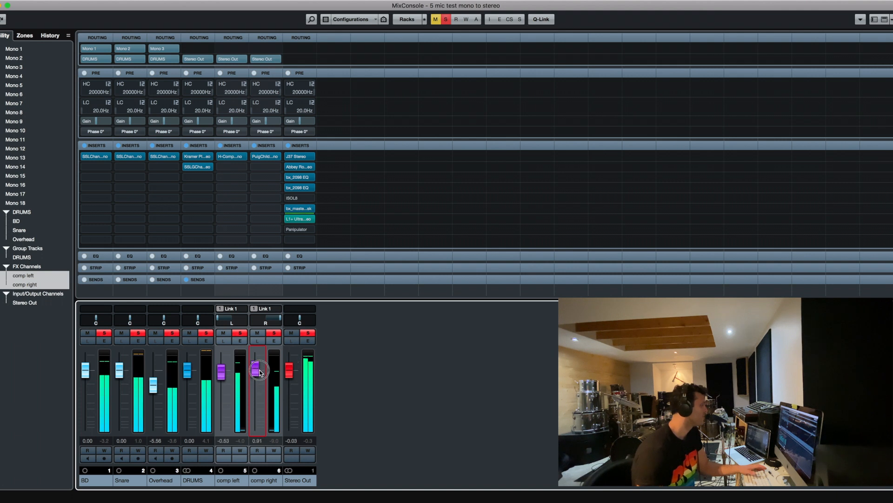